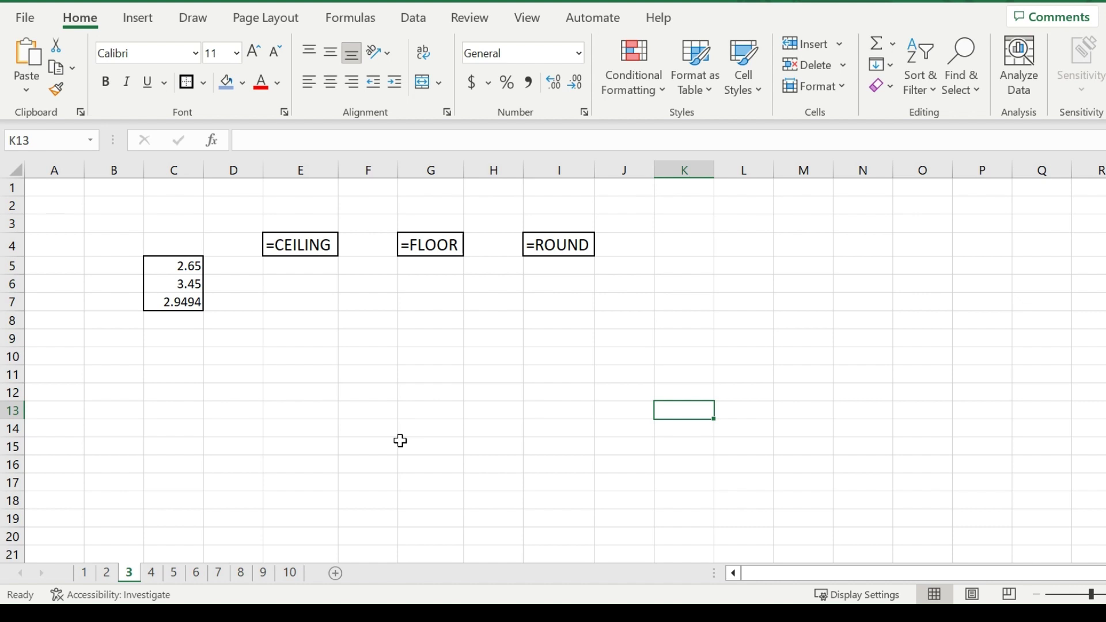
Enter =CEILING(C5,0.1) in E5 so 2.65 rounds up to 2.7.
left_click(307, 265)
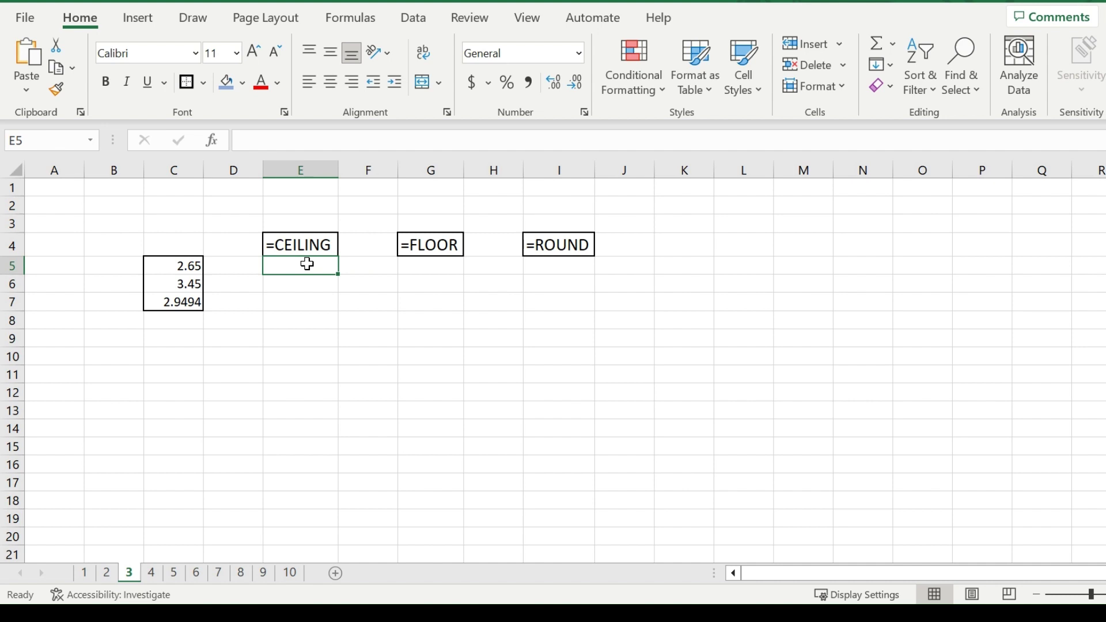
type("=ceiling(")
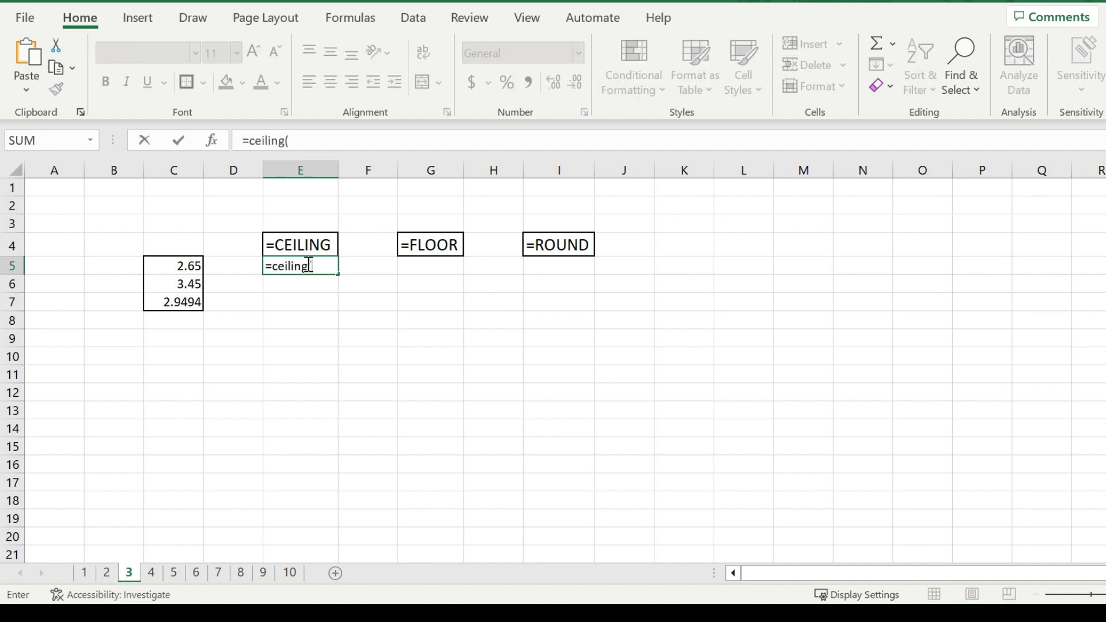
left_click(184, 267)
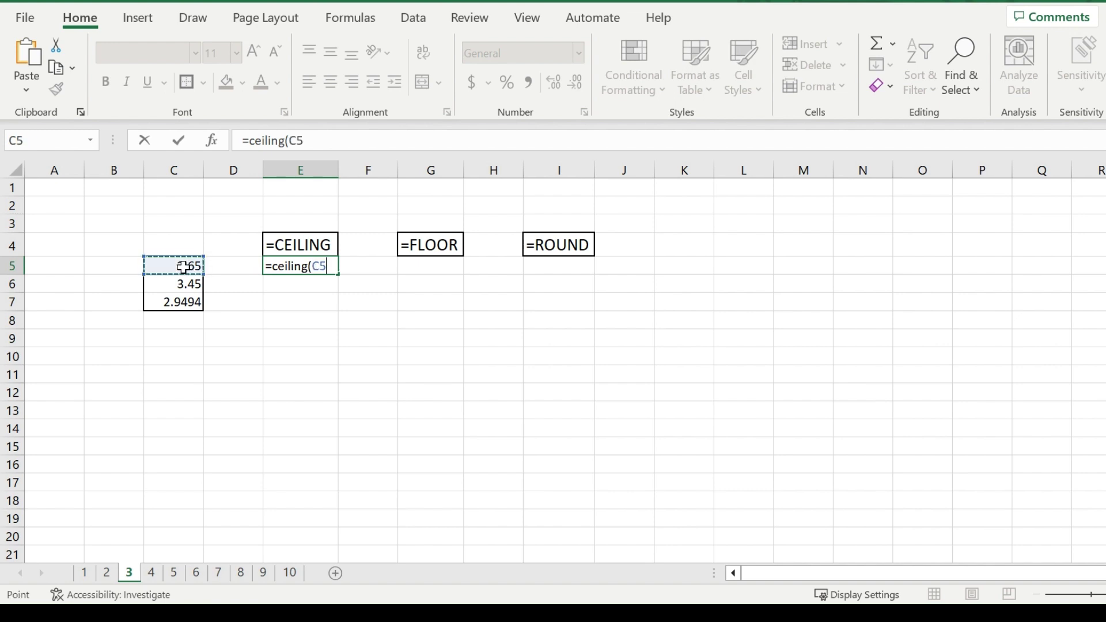
type(",")
type("0.01")
key("BackSpace")
key("BackSpace")
type("1")
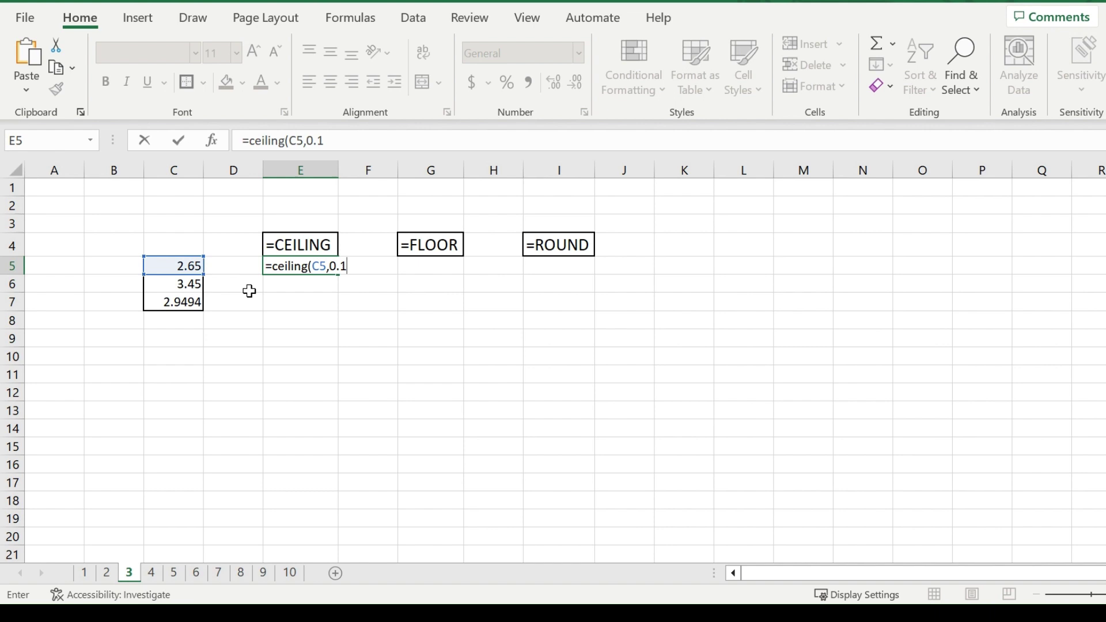
type(")")
key("Return")
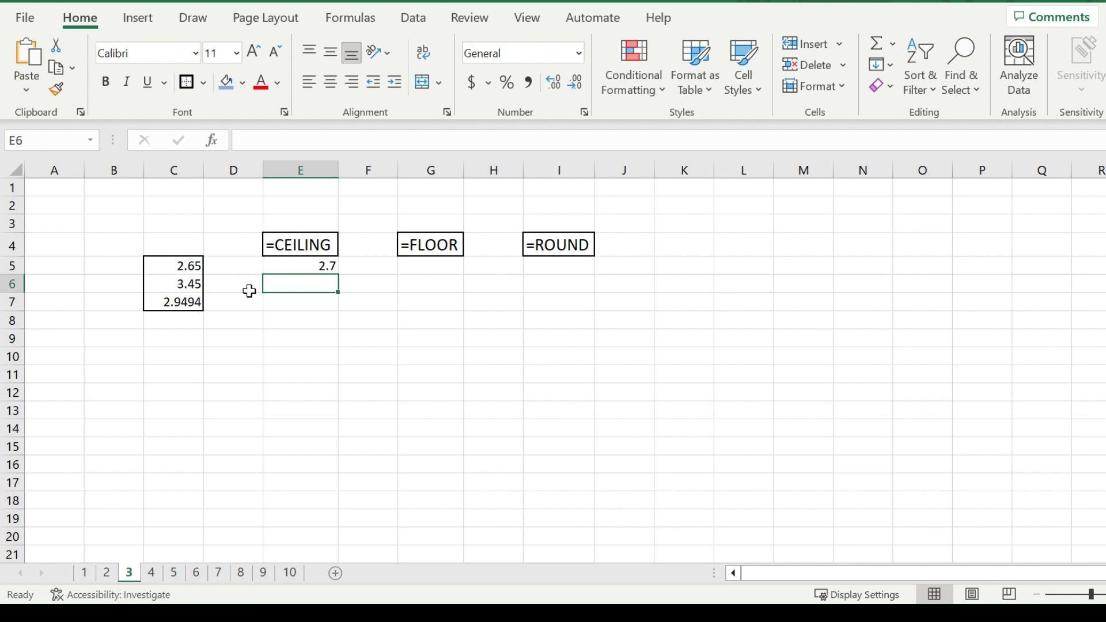
Enter =CEILING(C6,1) in E6 so 3.45 rounds up to 4.
type("=ceilin")
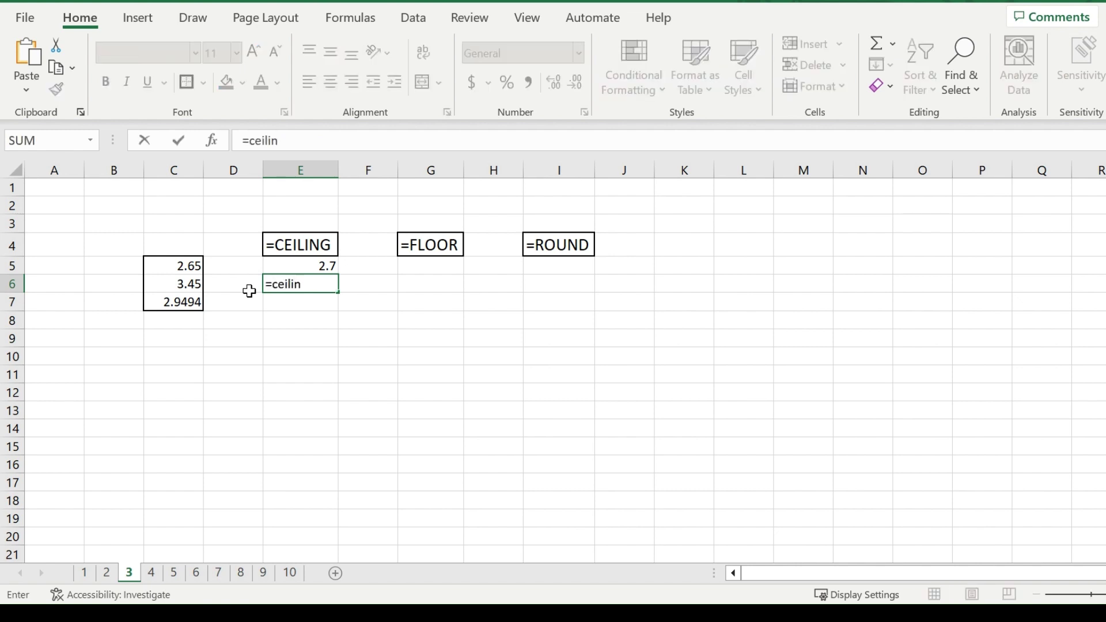
type("g(")
left_click(192, 284)
type(",")
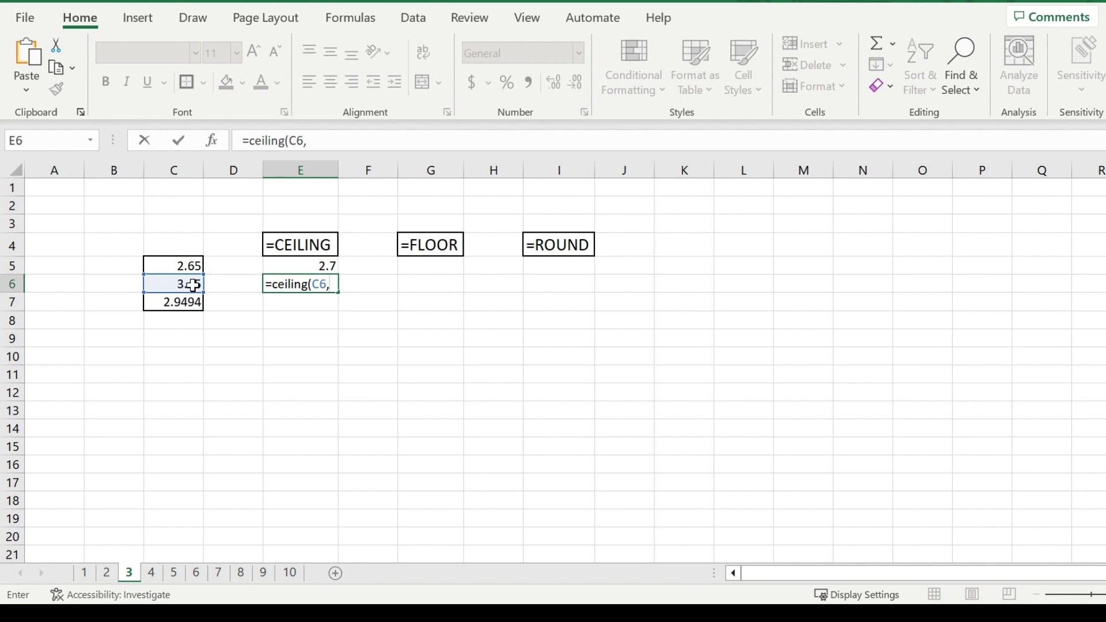
type("1)")
key("Return")
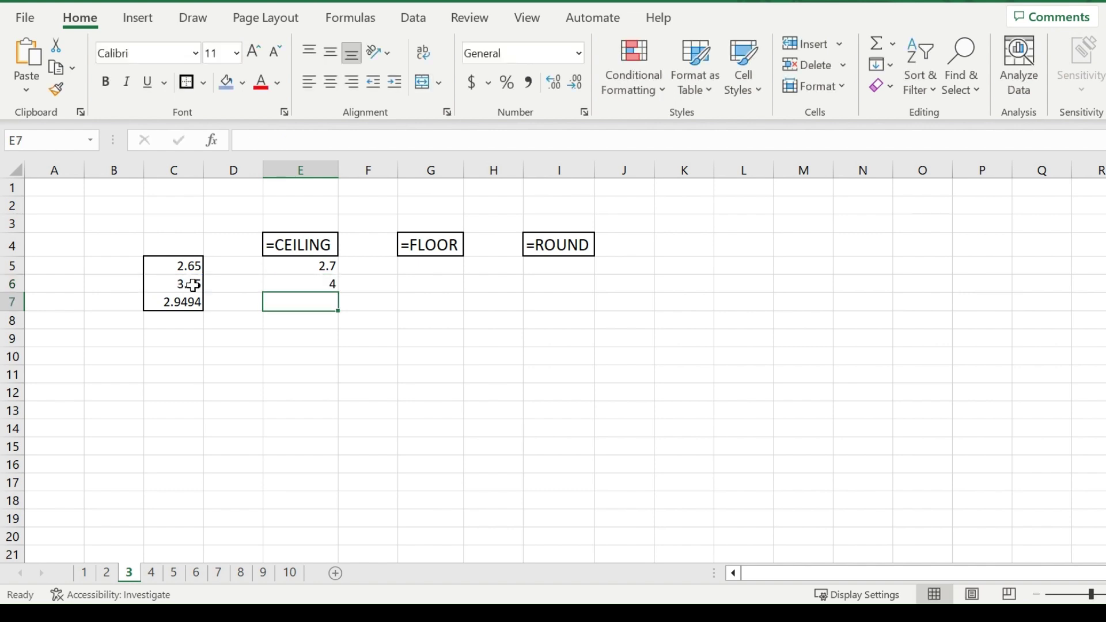
Enter =FLOOR(C5,0.1) in G5 and =FLOOR(C6,1) in G6, giving 2.6 and 3.
left_click(435, 263)
type("=")
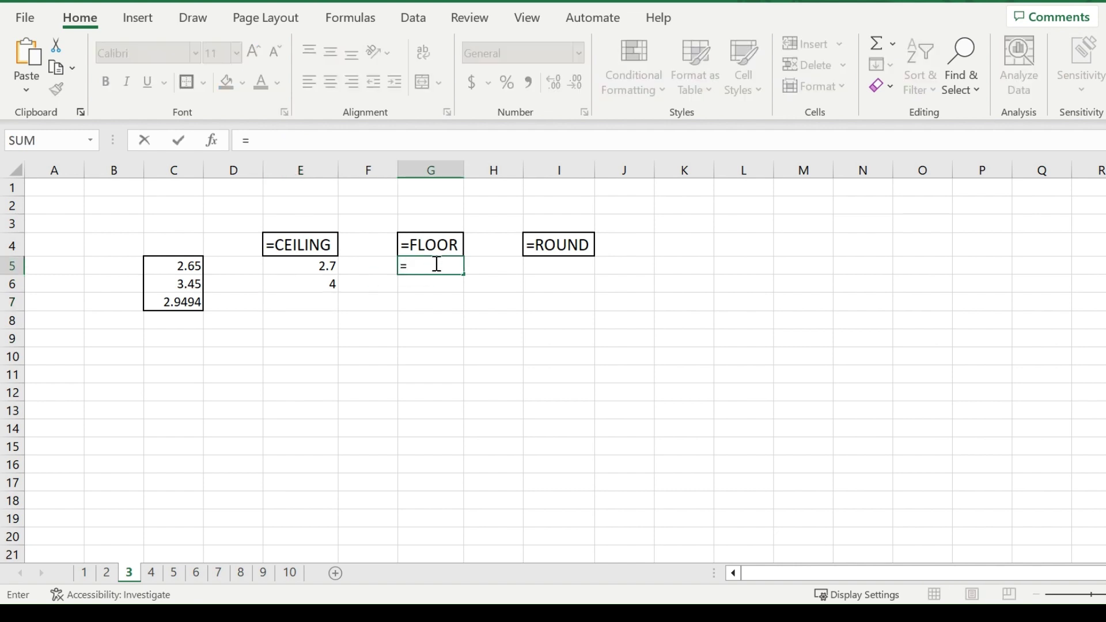
type("floor(")
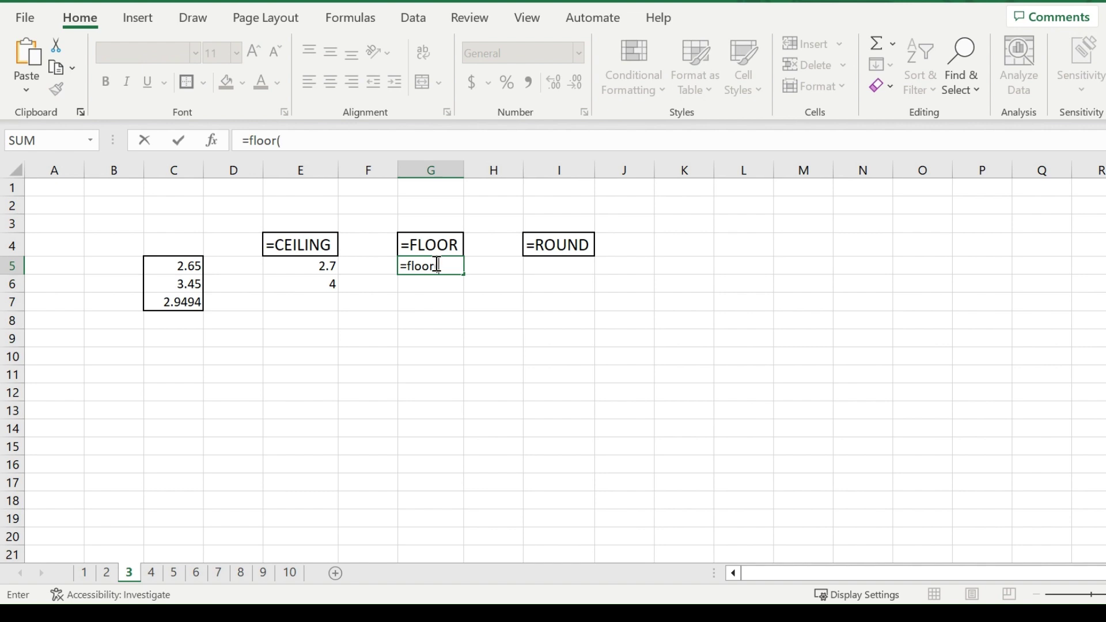
left_click(186, 266)
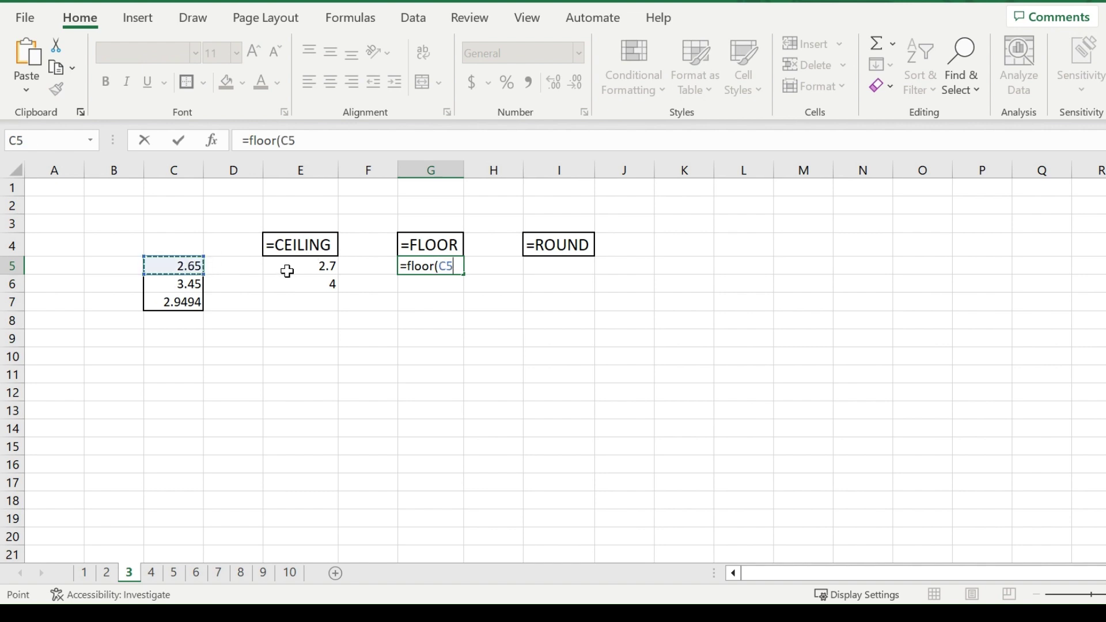
type(",0.1)")
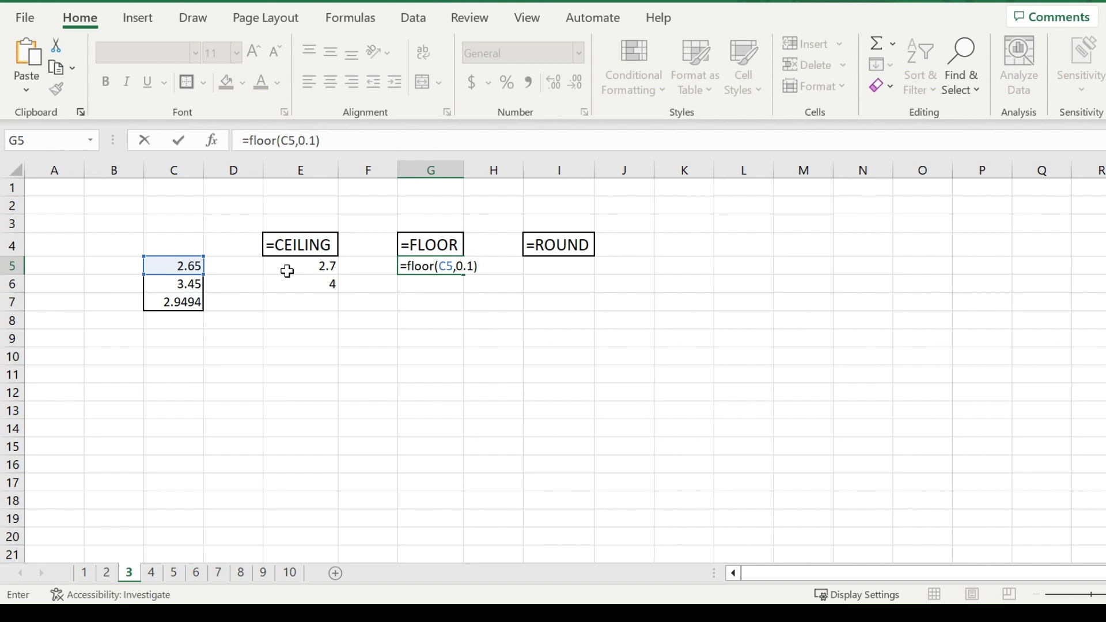
key("Return")
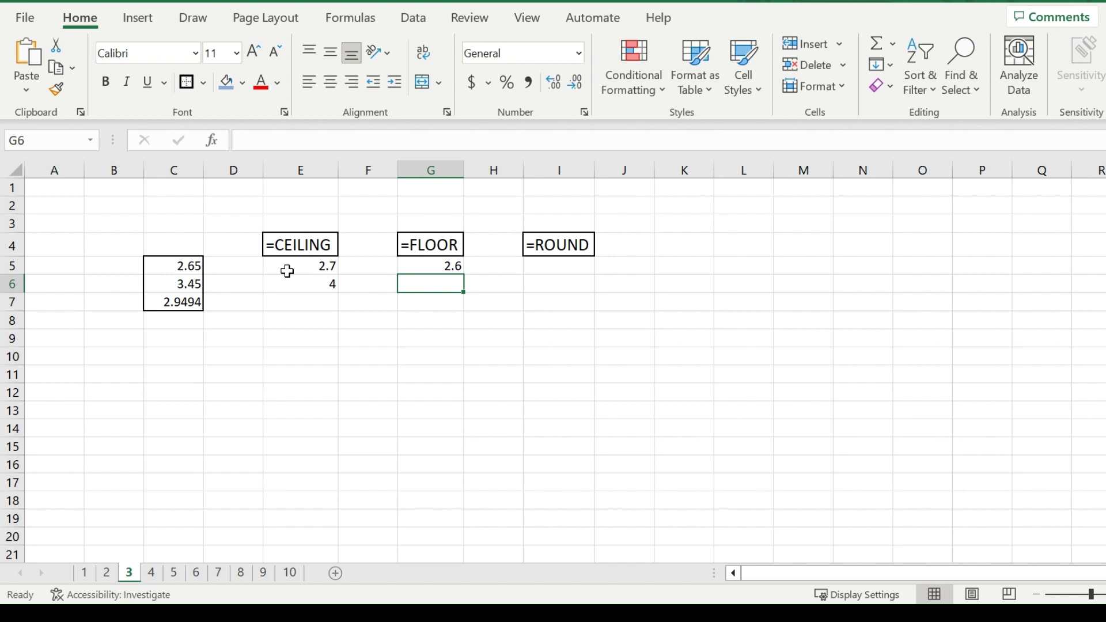
type("=")
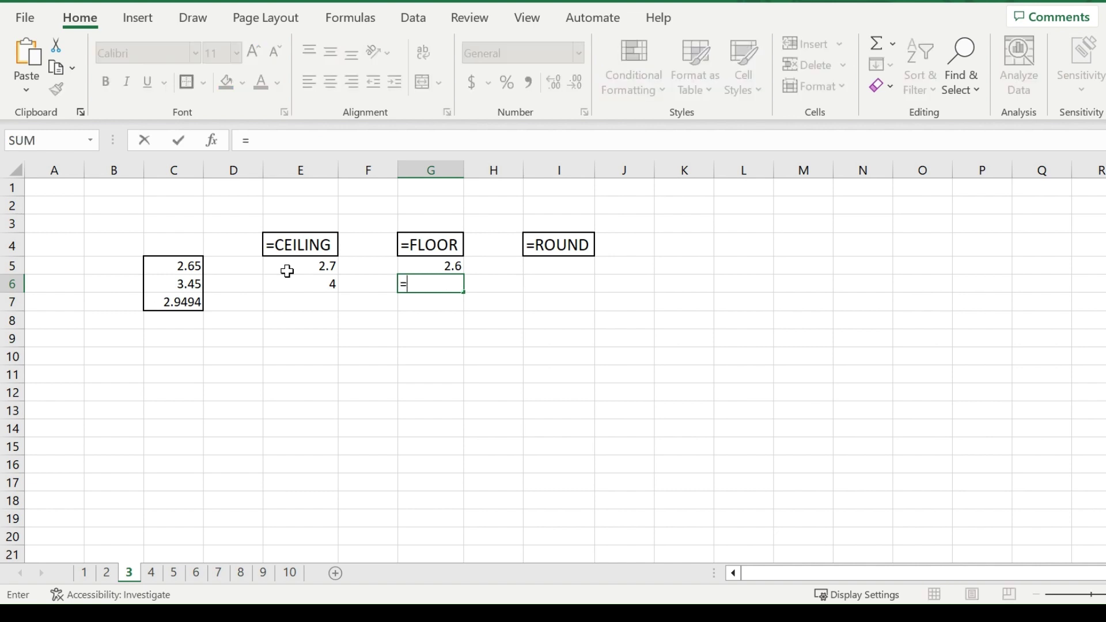
type("floor(")
left_click(192, 283)
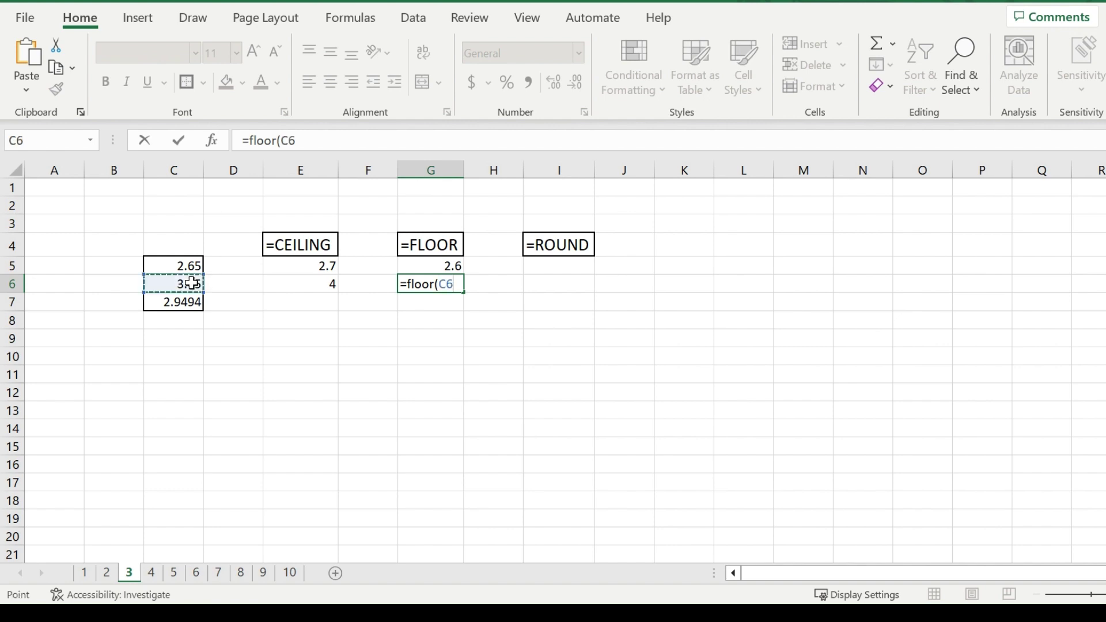
type(",1)")
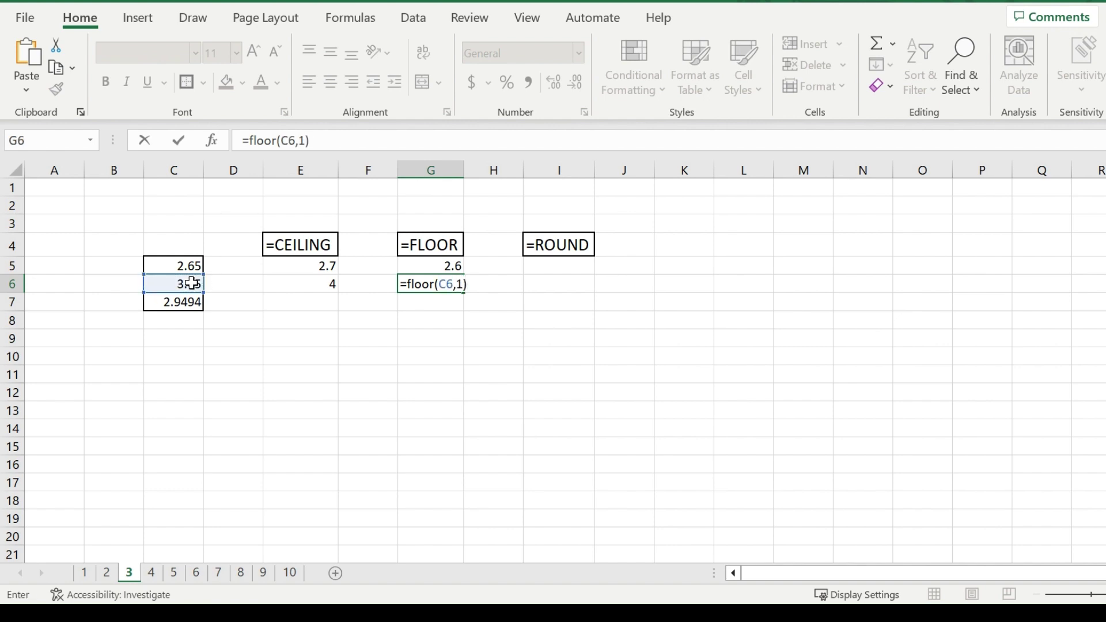
key("Return")
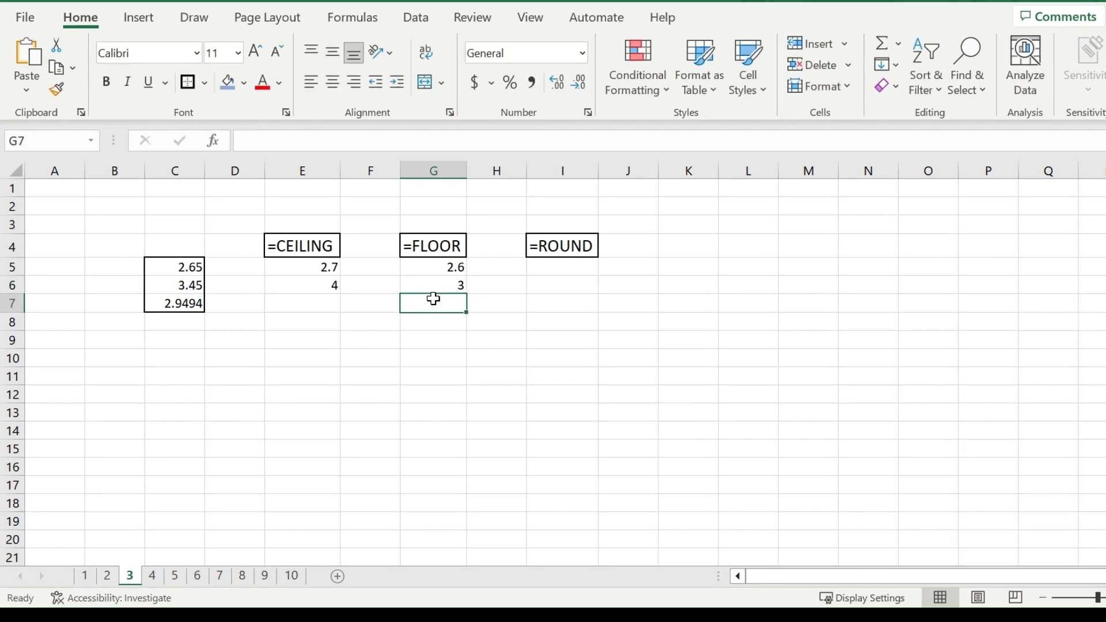
Enter =ROUND(C5,0) in I5 so 2.65 shows as 3.
left_click(563, 272)
type("=")
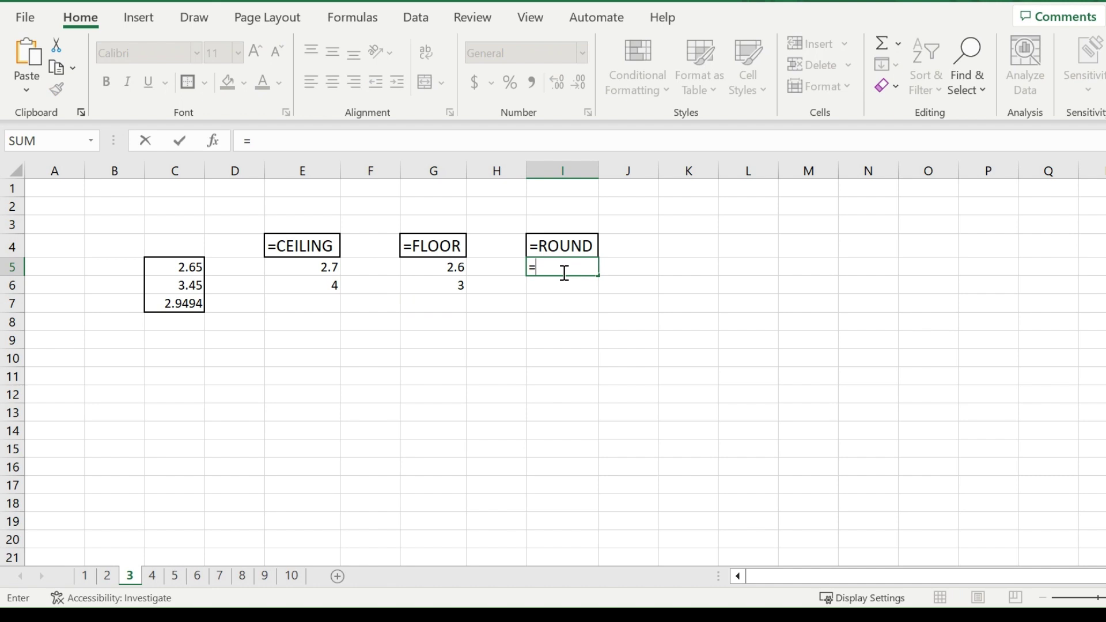
type("round")
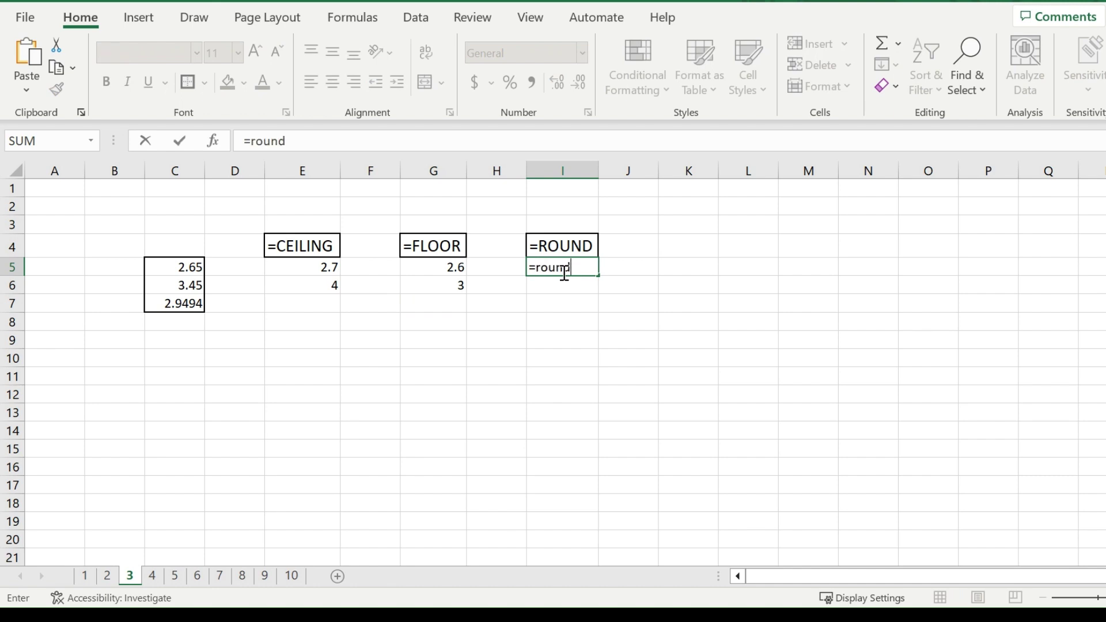
type("(")
left_click(187, 267)
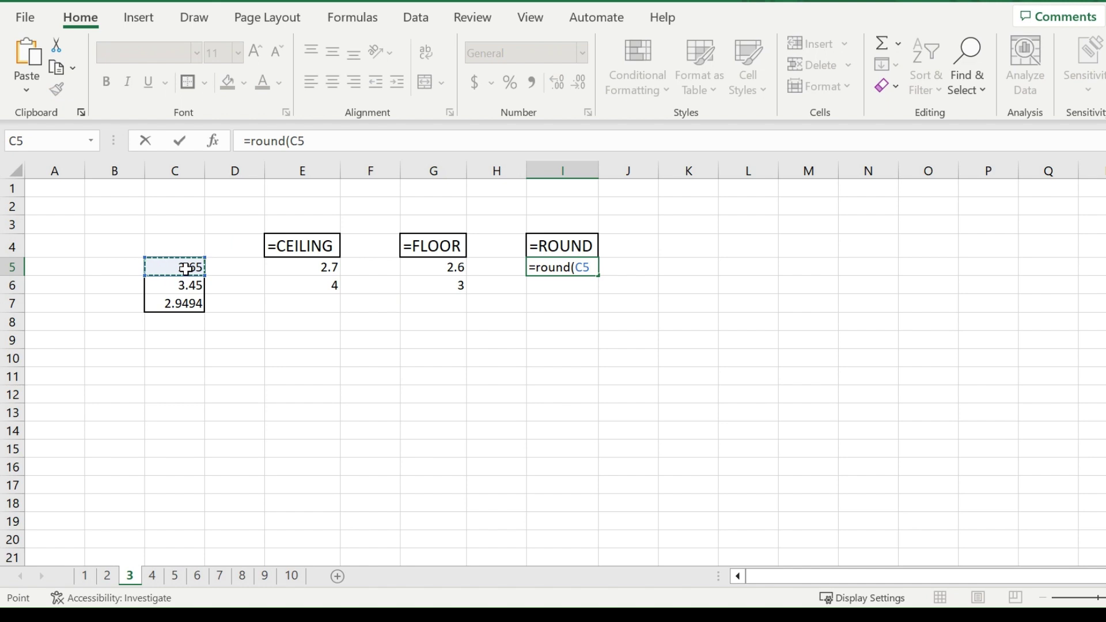
type(",")
type("1")
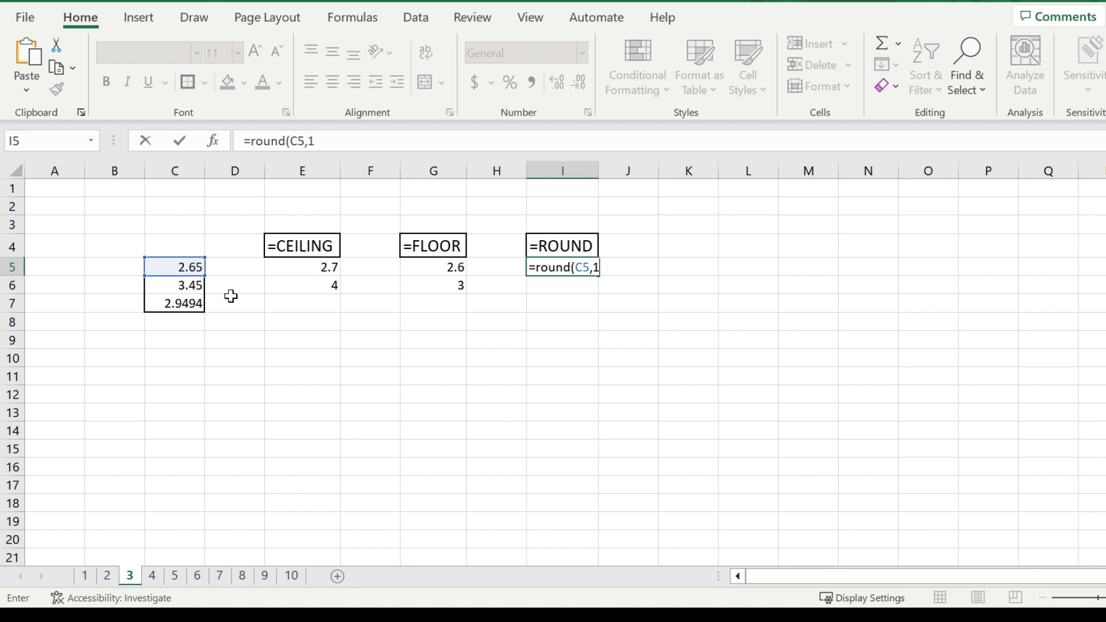
key("BackSpace")
type("0)")
key("Return")
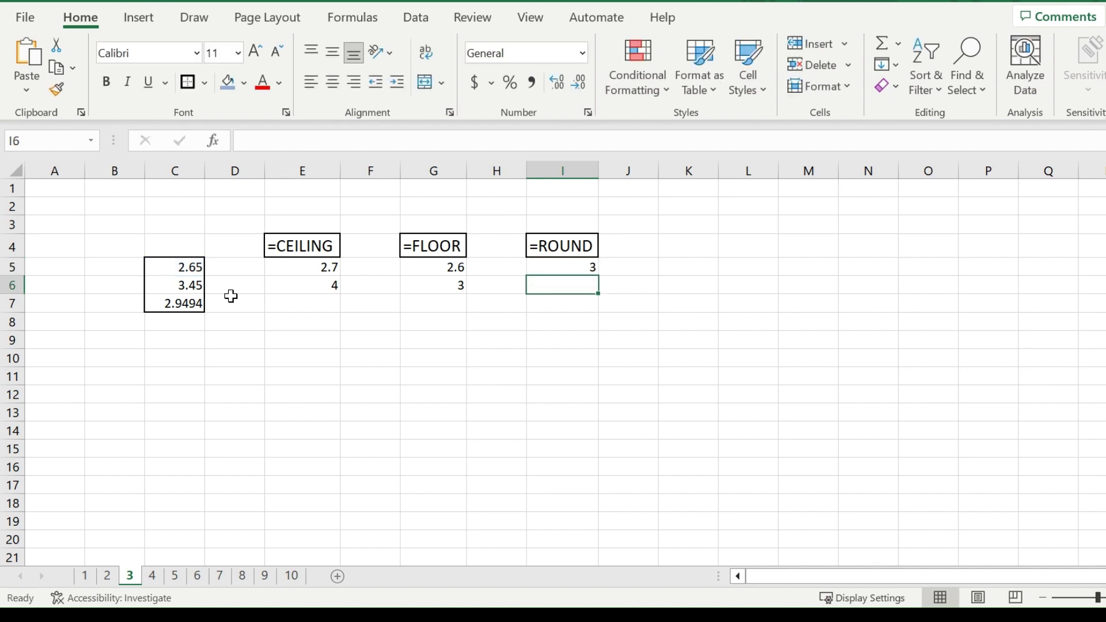
Enter =ROUND(C6,1) in I6 so 3.45 shows as 3.5.
type("=round(")
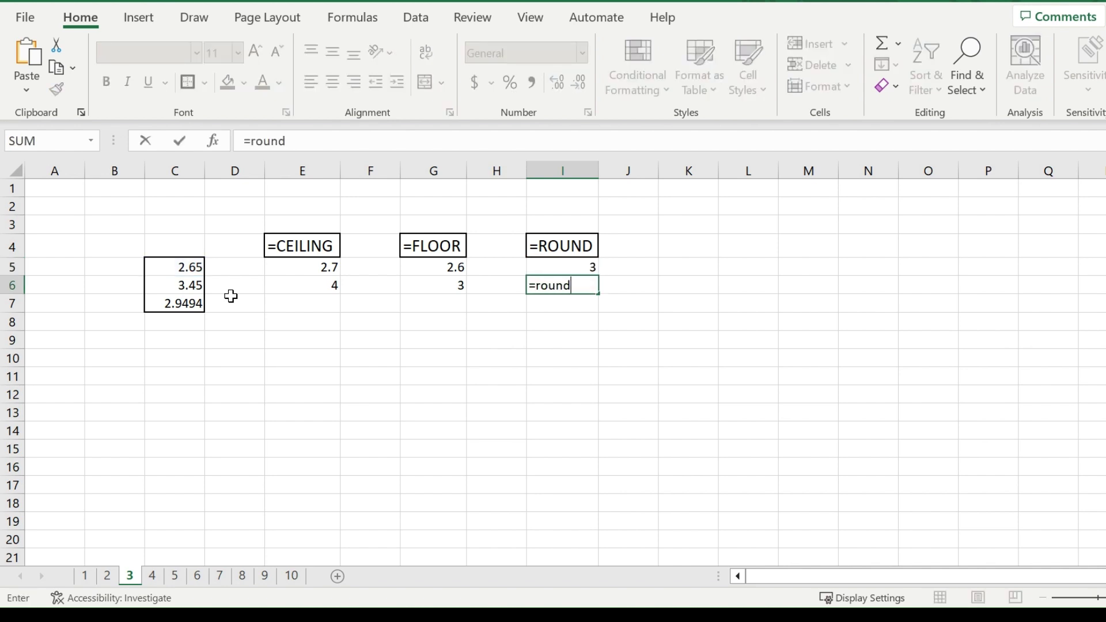
left_click(193, 288)
type(",")
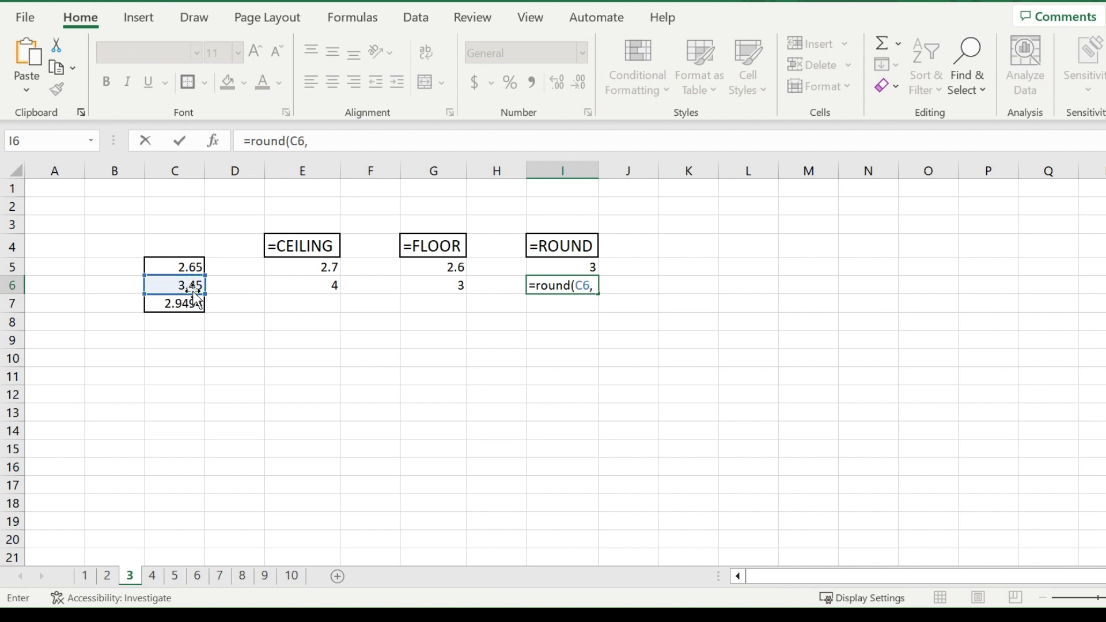
type("1")
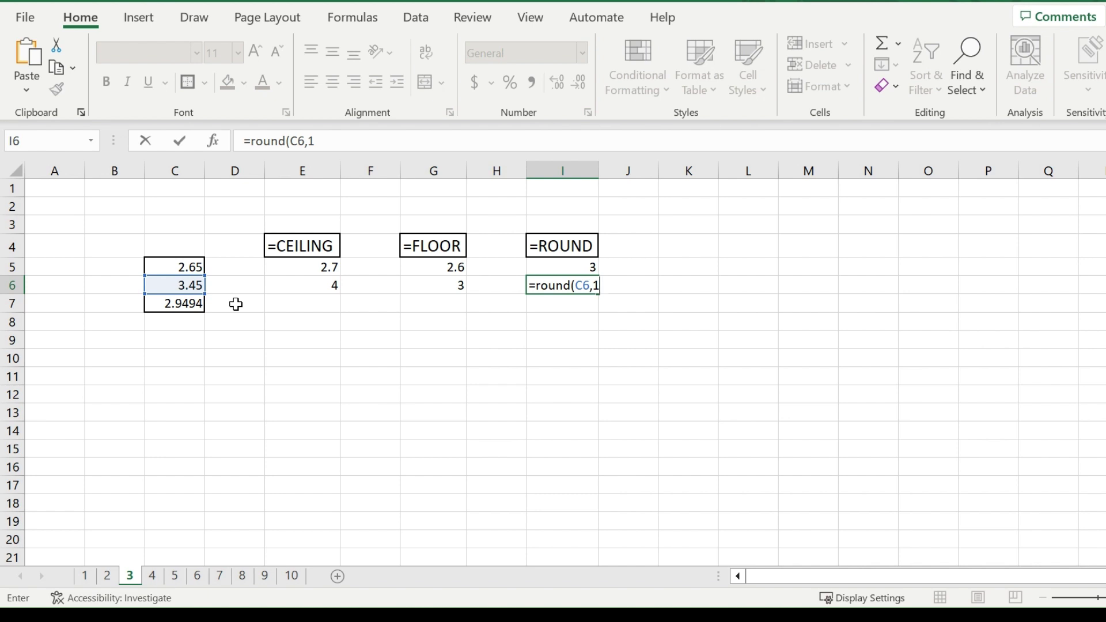
type(")")
key("Return")
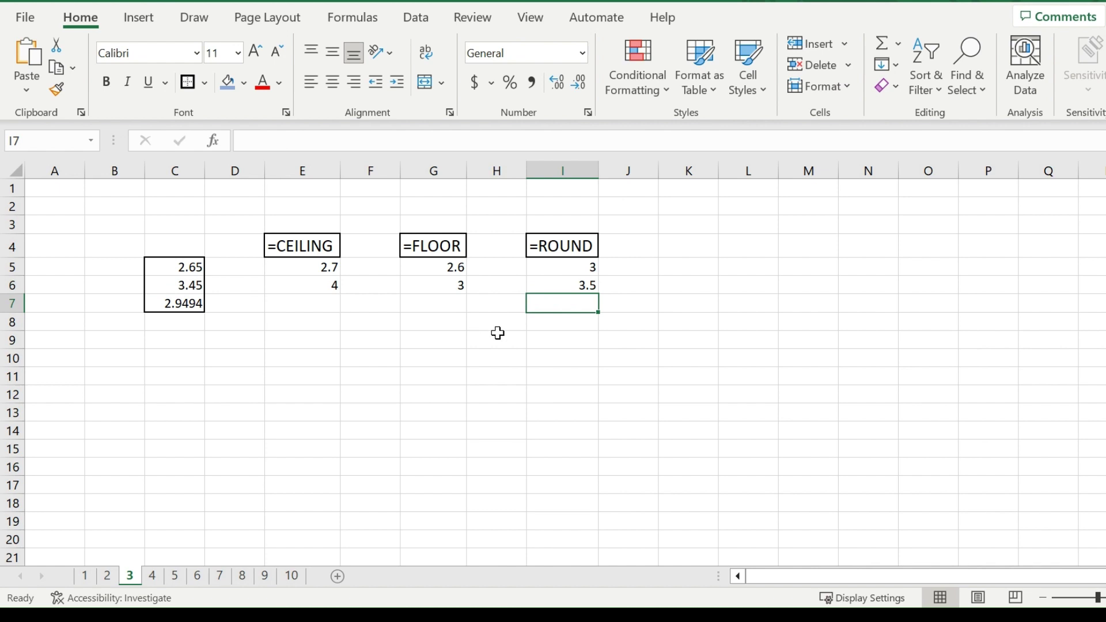
Enter =ROUND(C7,3) in I7 so 2.9494 shows as 2.949.
type("=round")
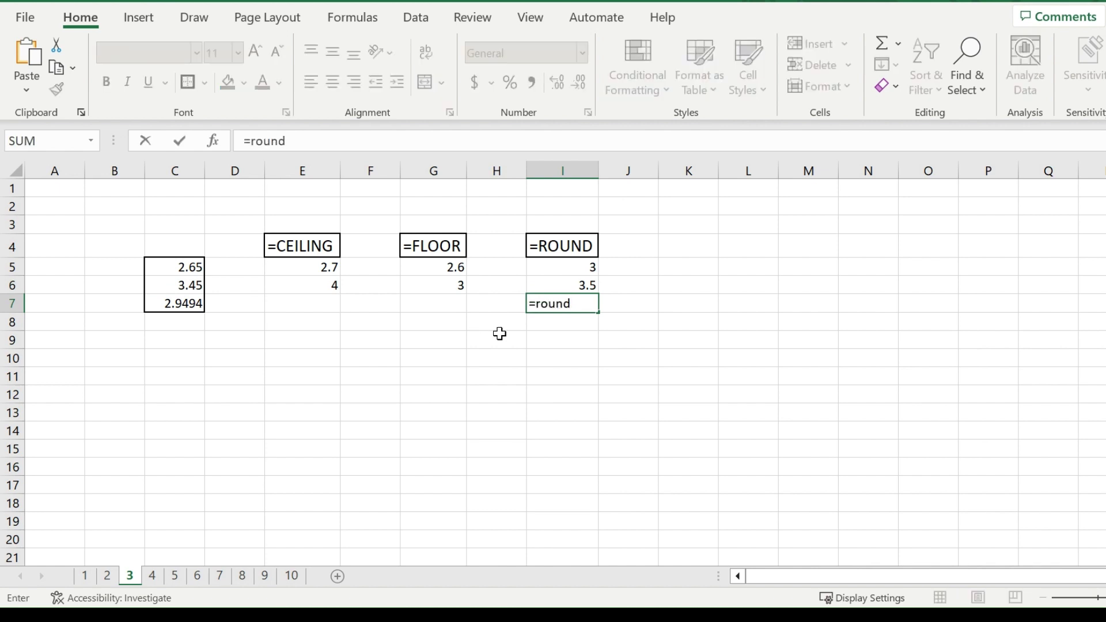
type("(")
left_click(182, 305)
type(",")
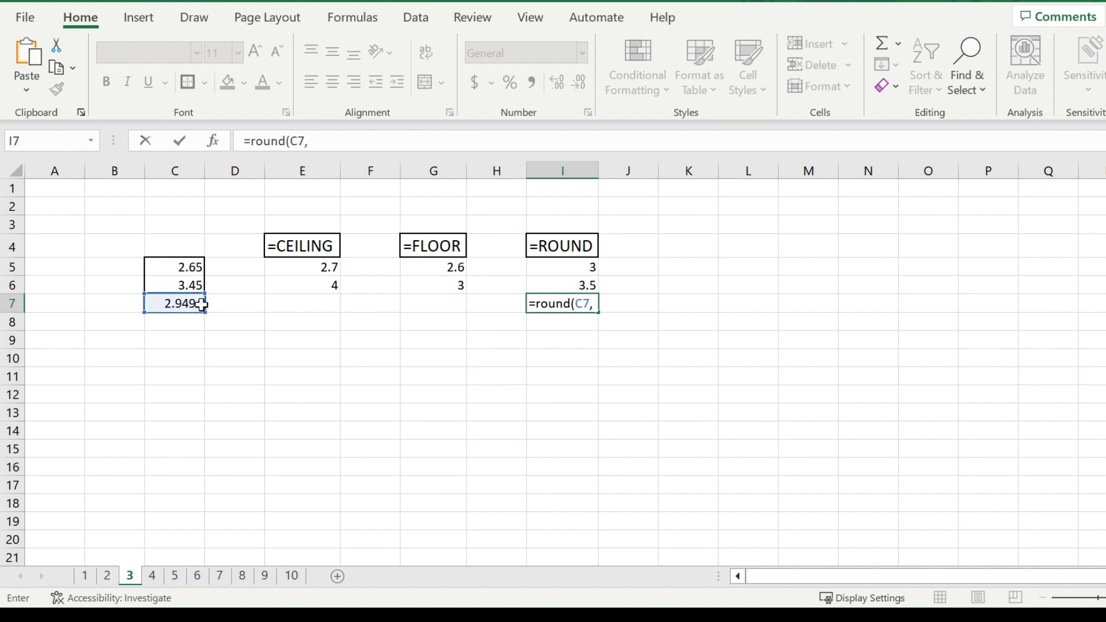
type("3)")
key("Return")
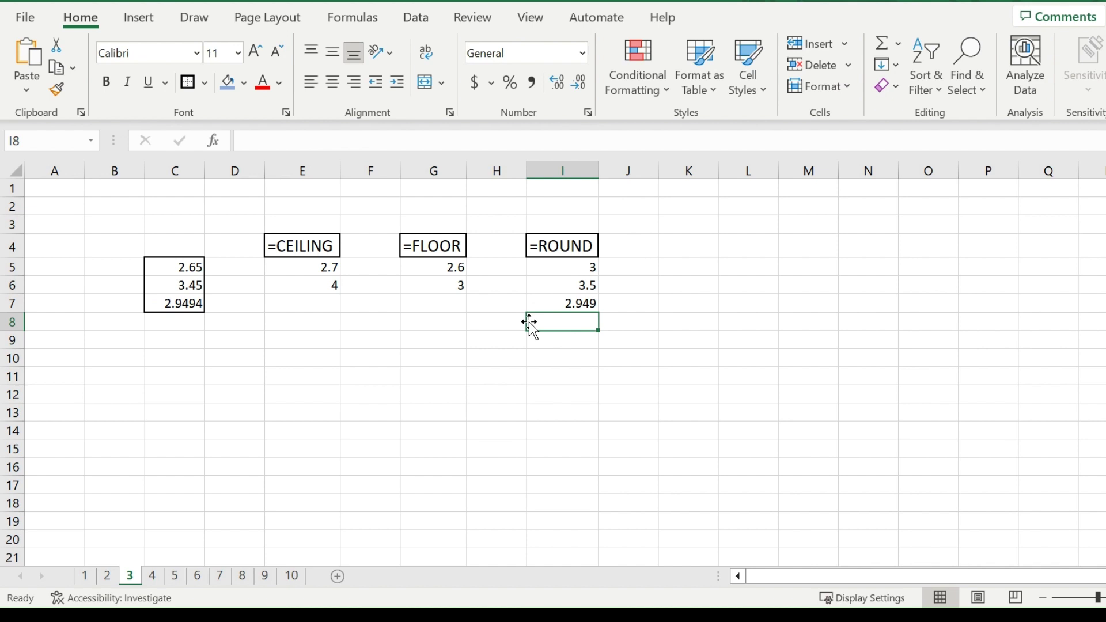
Edit the I7 formula to =ROUND(C7,2) so it displays 2.95.
left_click(582, 302)
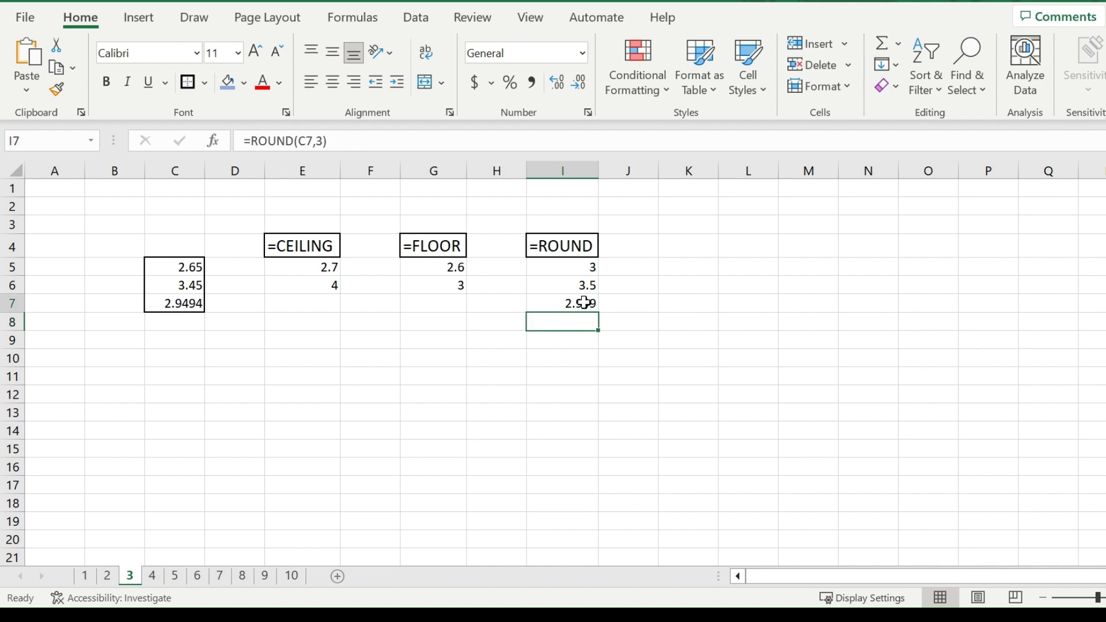
left_click(323, 142)
key("BackSpace")
type("2")
key("Return")
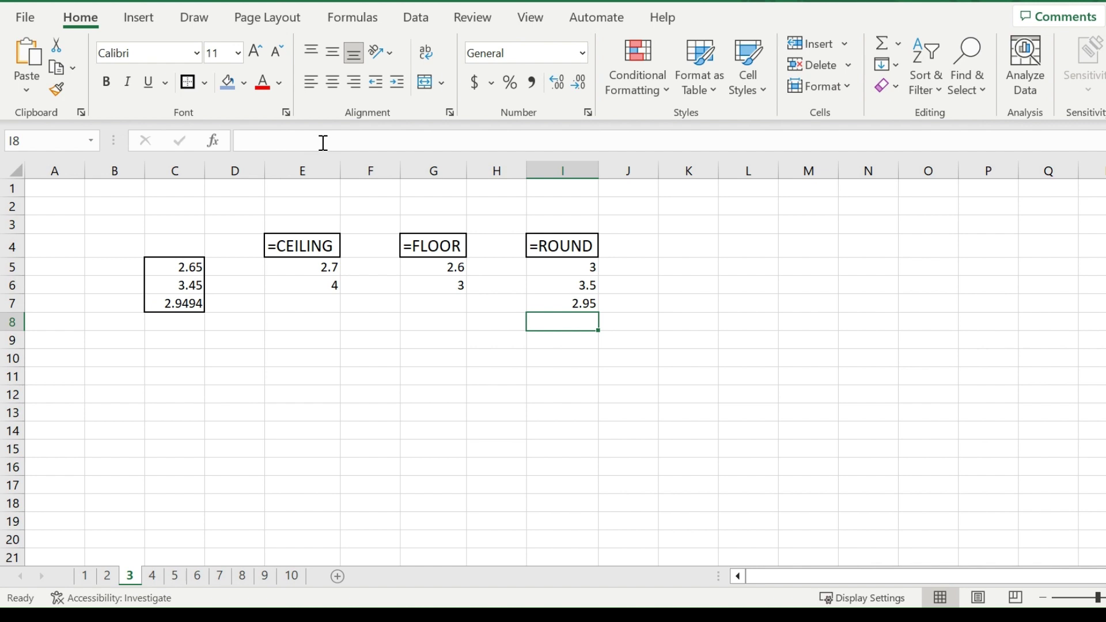
left_click(574, 303)
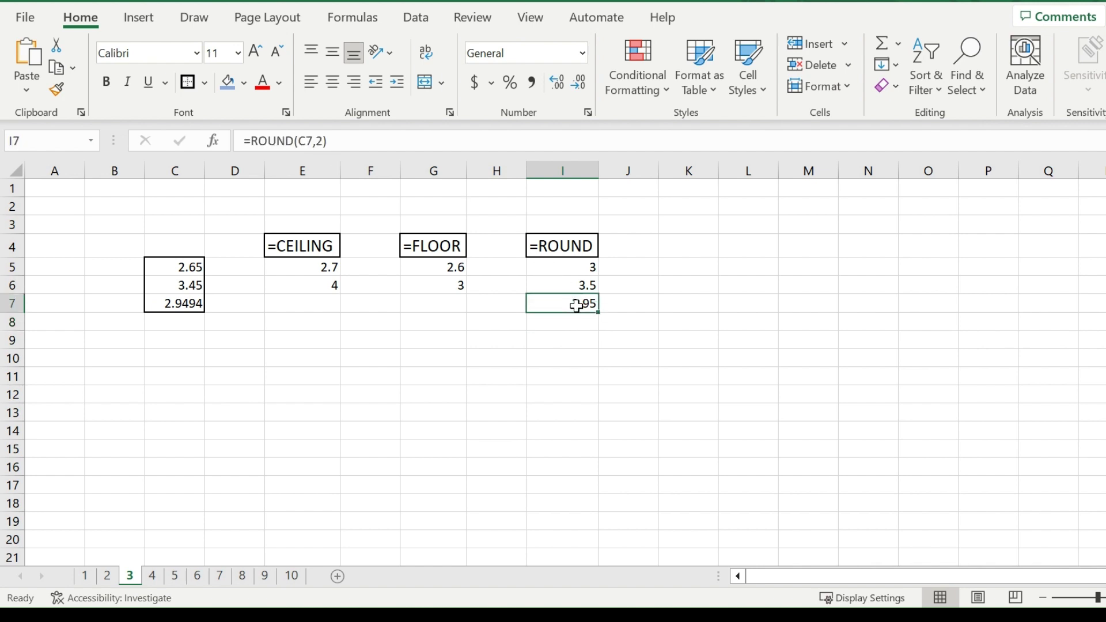